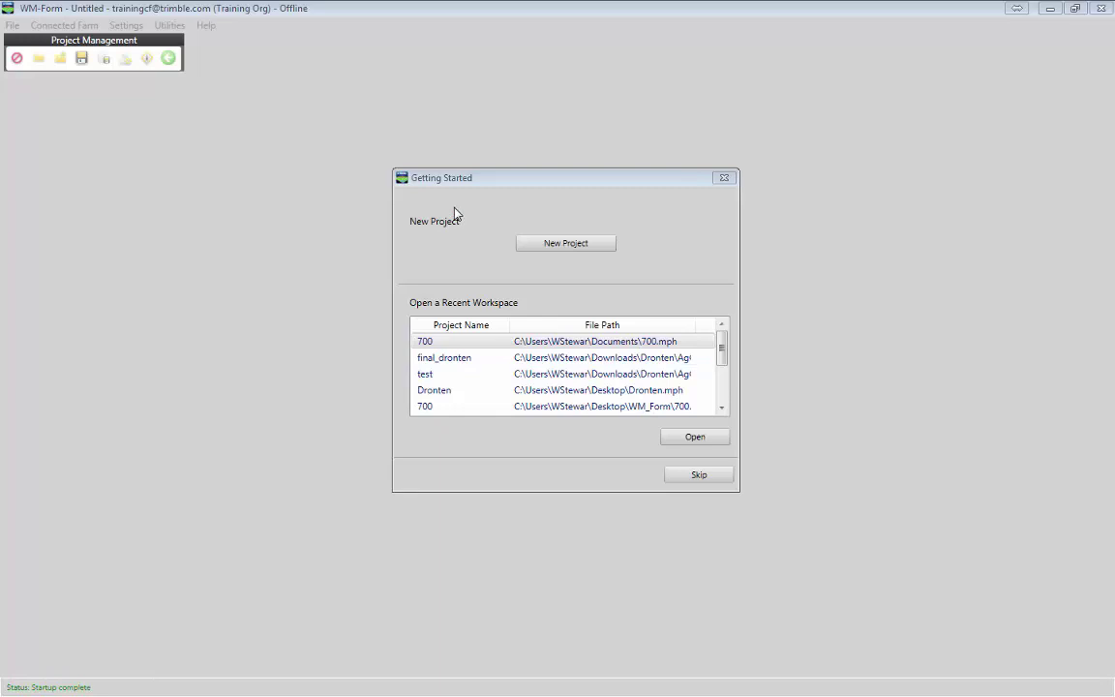
Step: Create a new project named test with a field named test, and advance to the import step
click(548, 248)
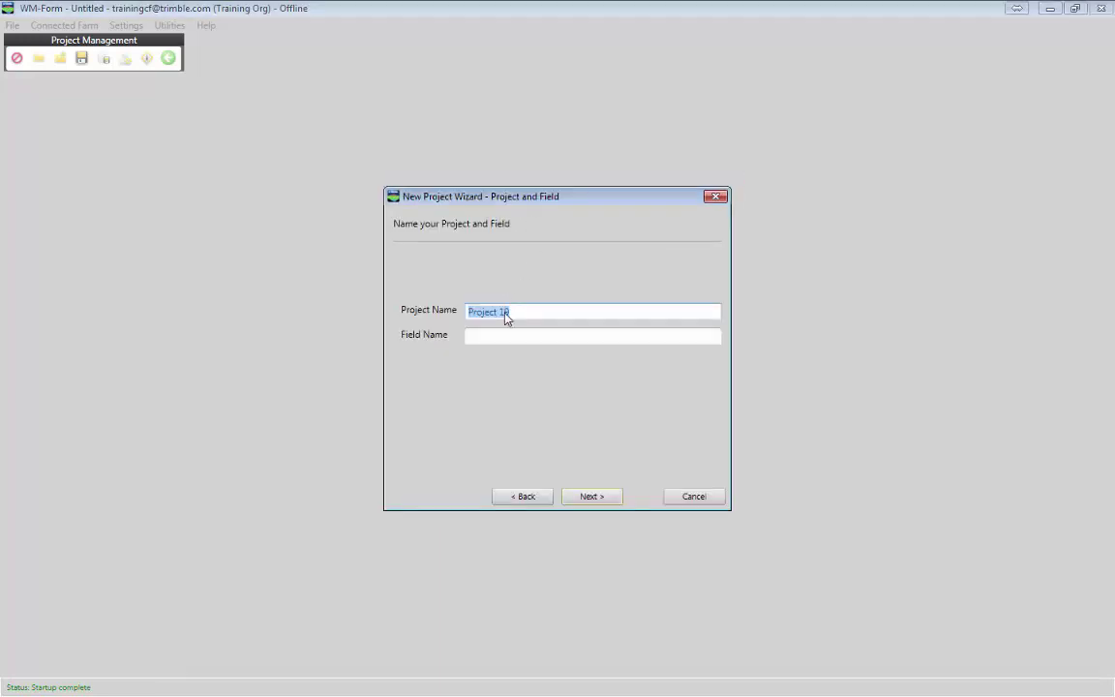
key(Tab)
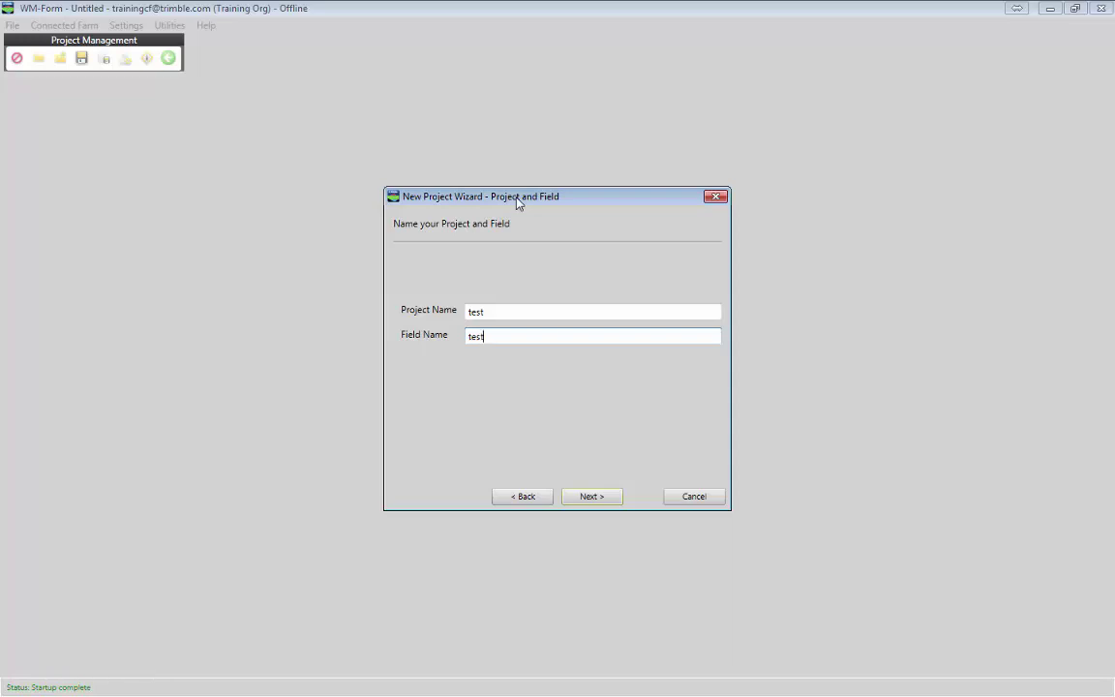
click(591, 497)
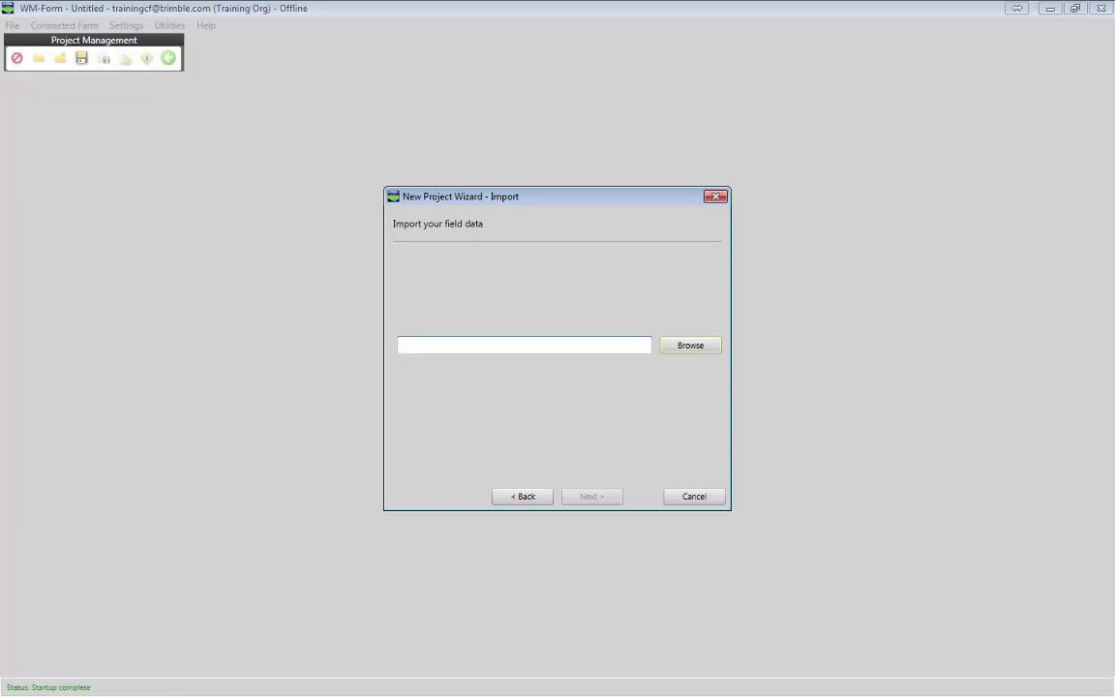
Step: Drag the FmX Integrated Display demo window to the centre of the screen
drag(154, 142, 530, 77)
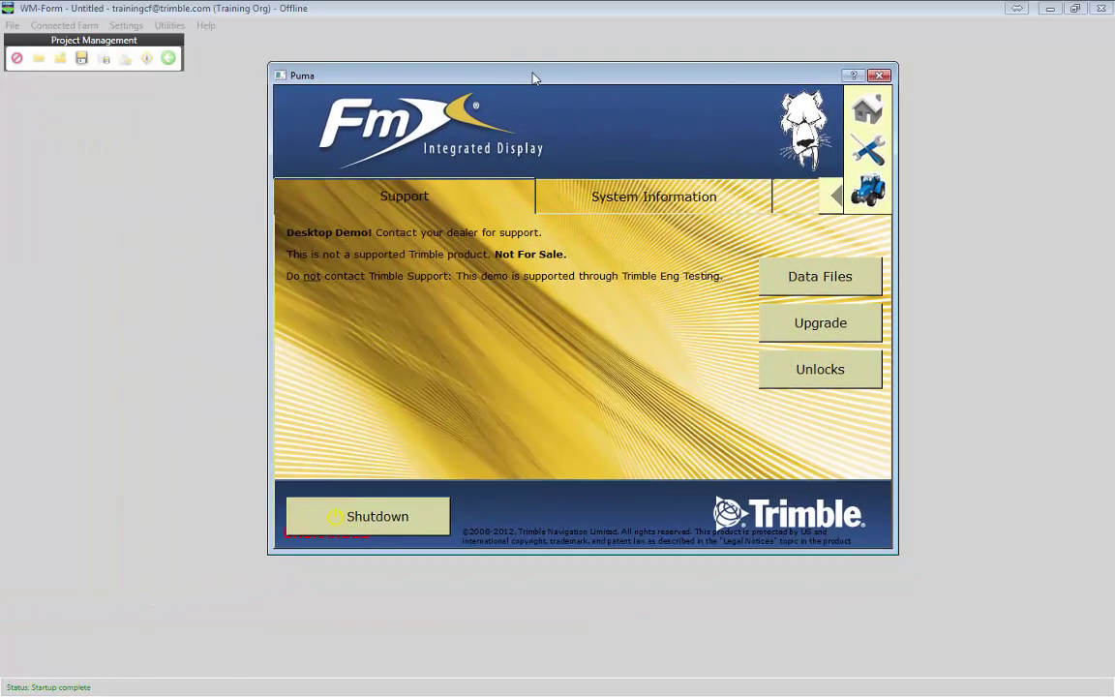
Step: Open Data Files, accept the USB warning, and expand Field Data > TRIMBLE > TRIMBLE
click(831, 278)
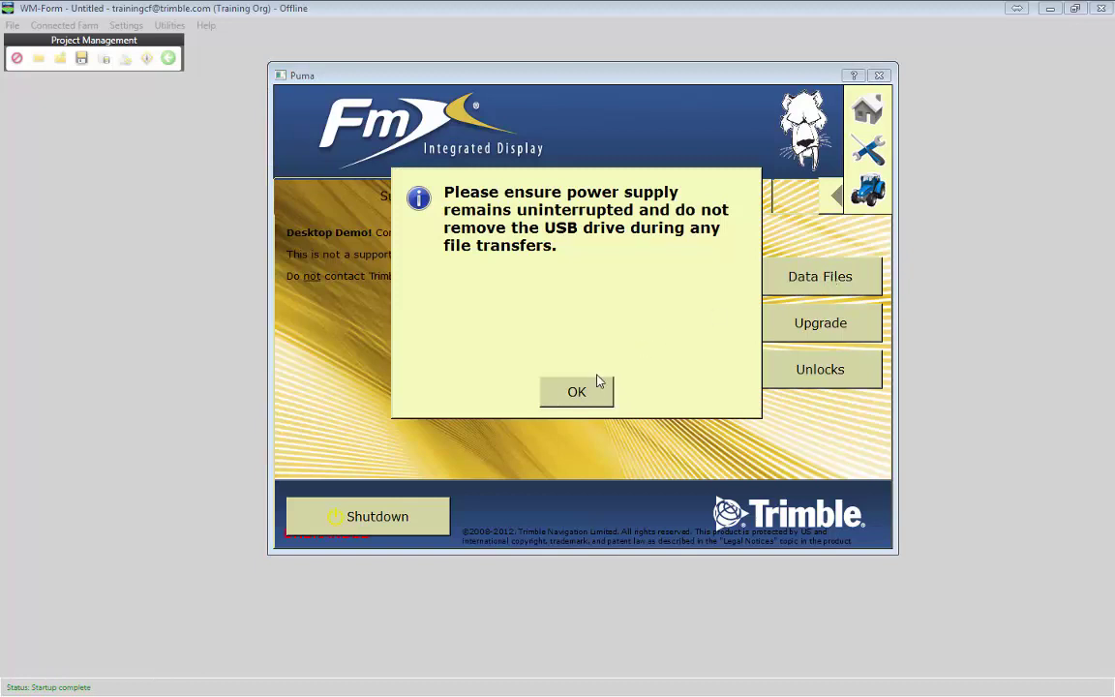
click(571, 391)
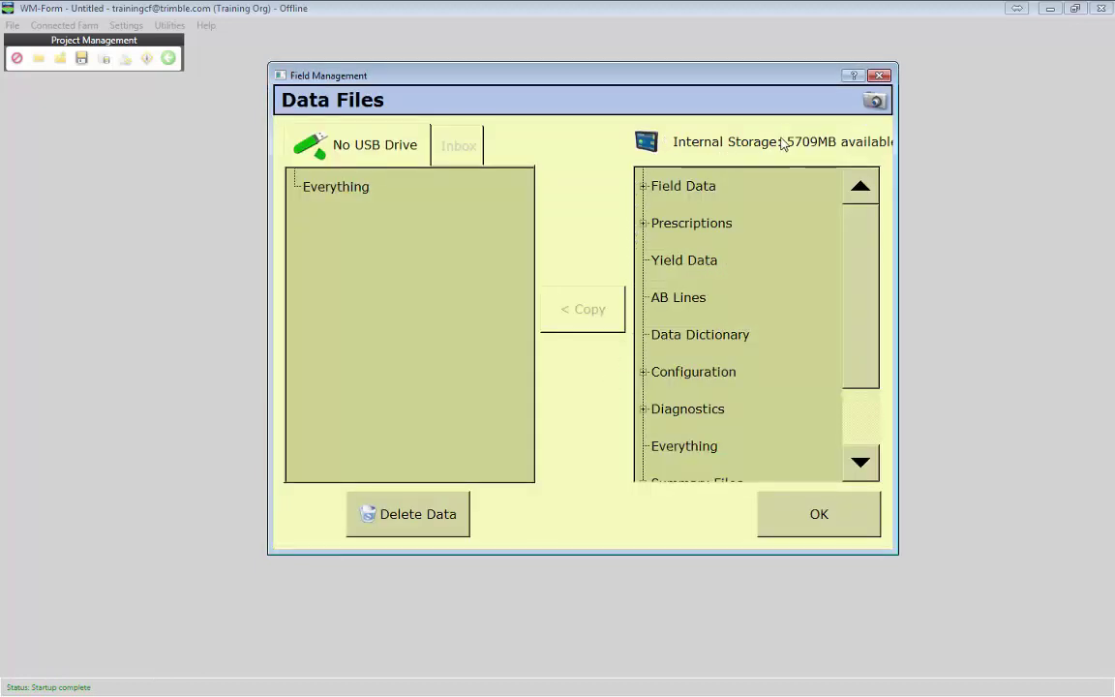
click(644, 186)
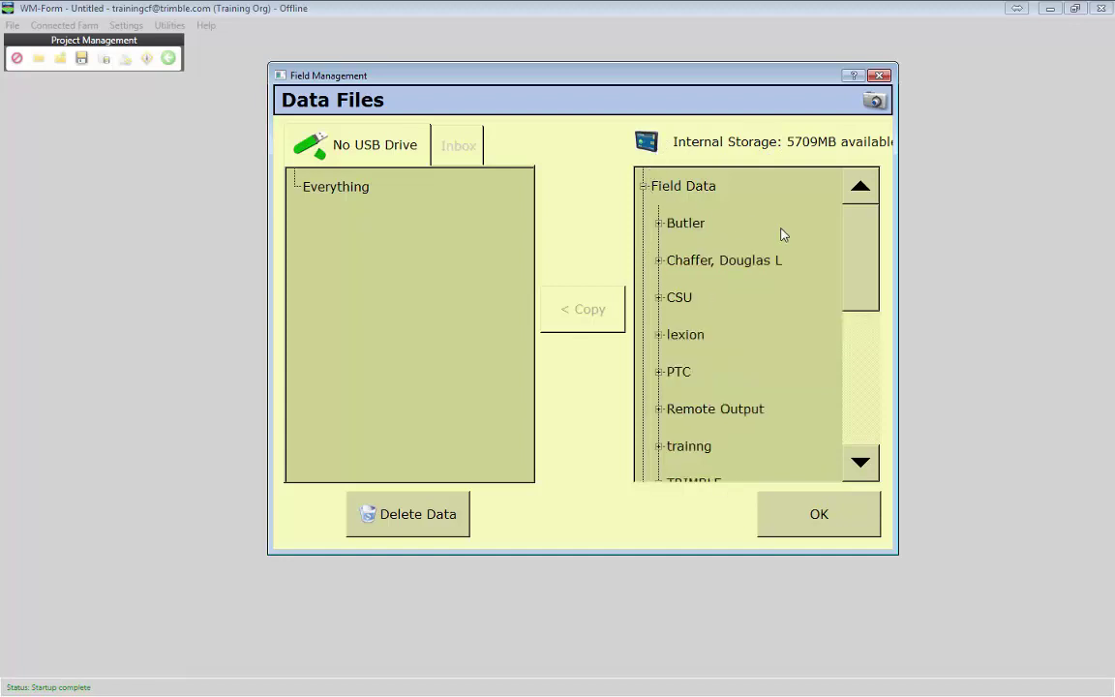
drag(871, 241, 861, 301)
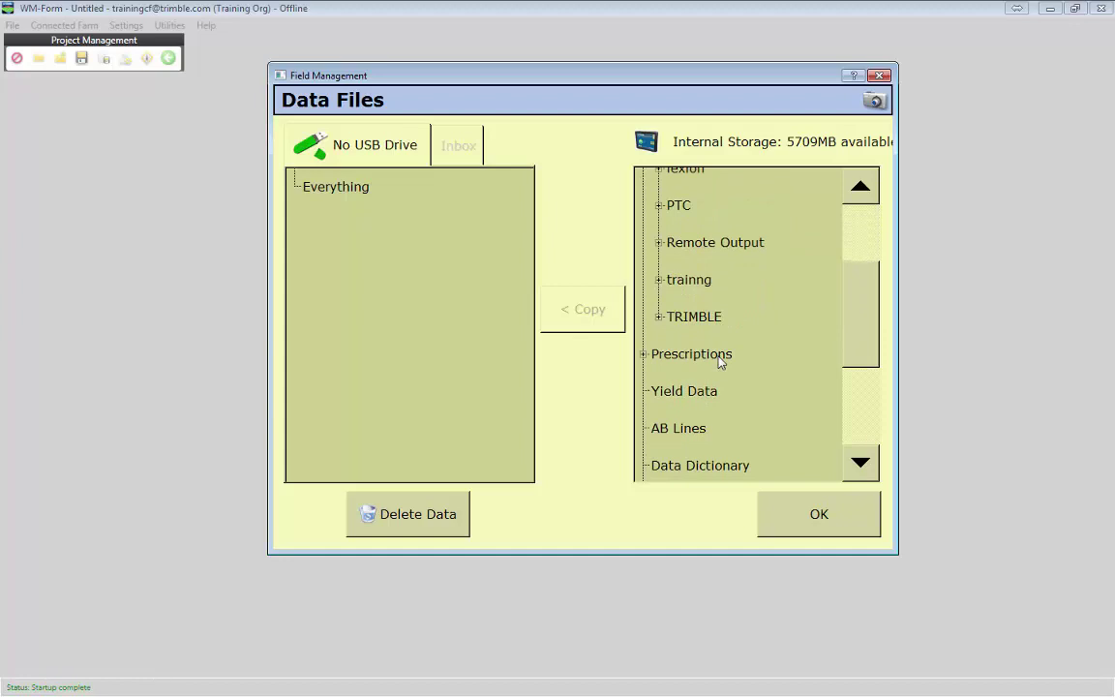
click(659, 316)
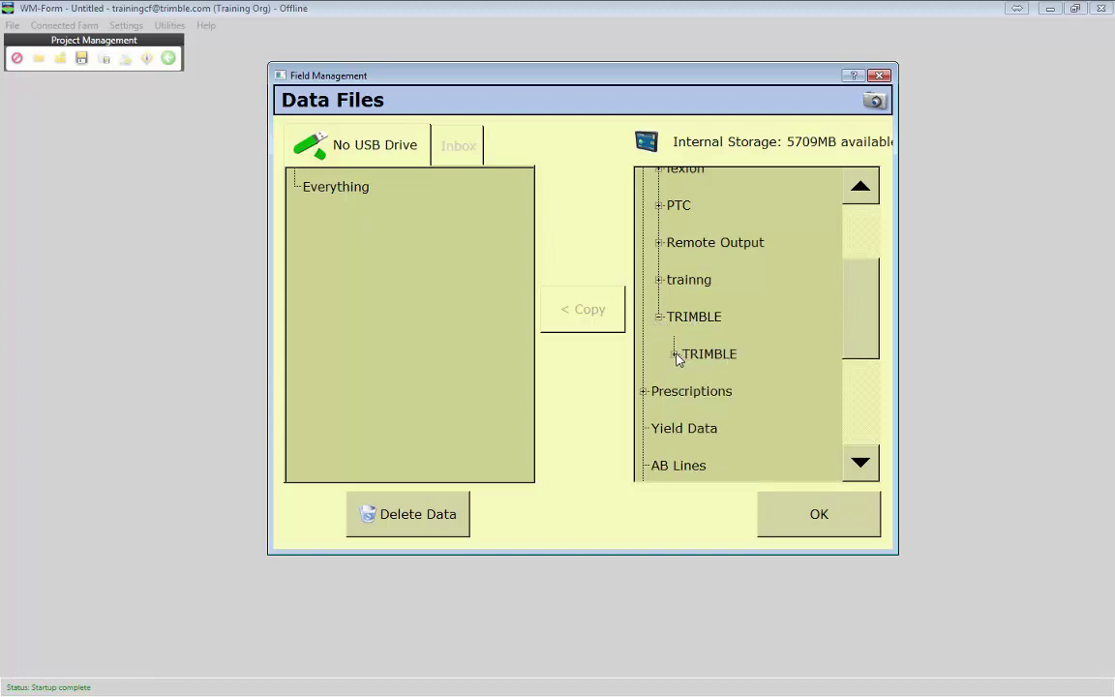
click(675, 355)
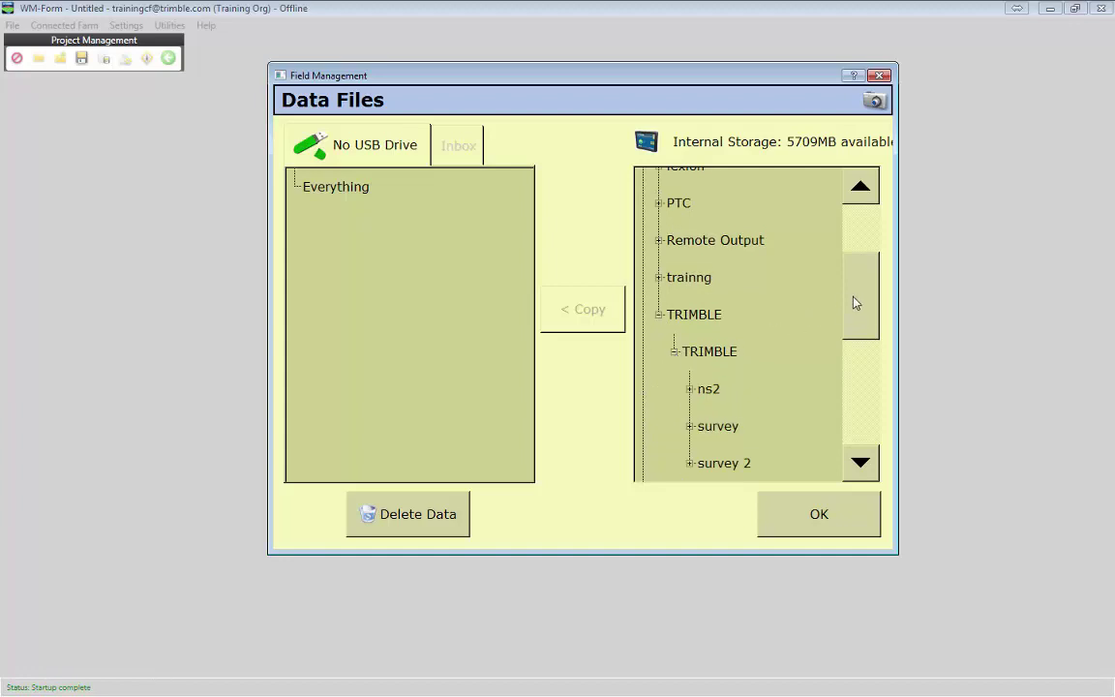
drag(850, 304, 855, 322)
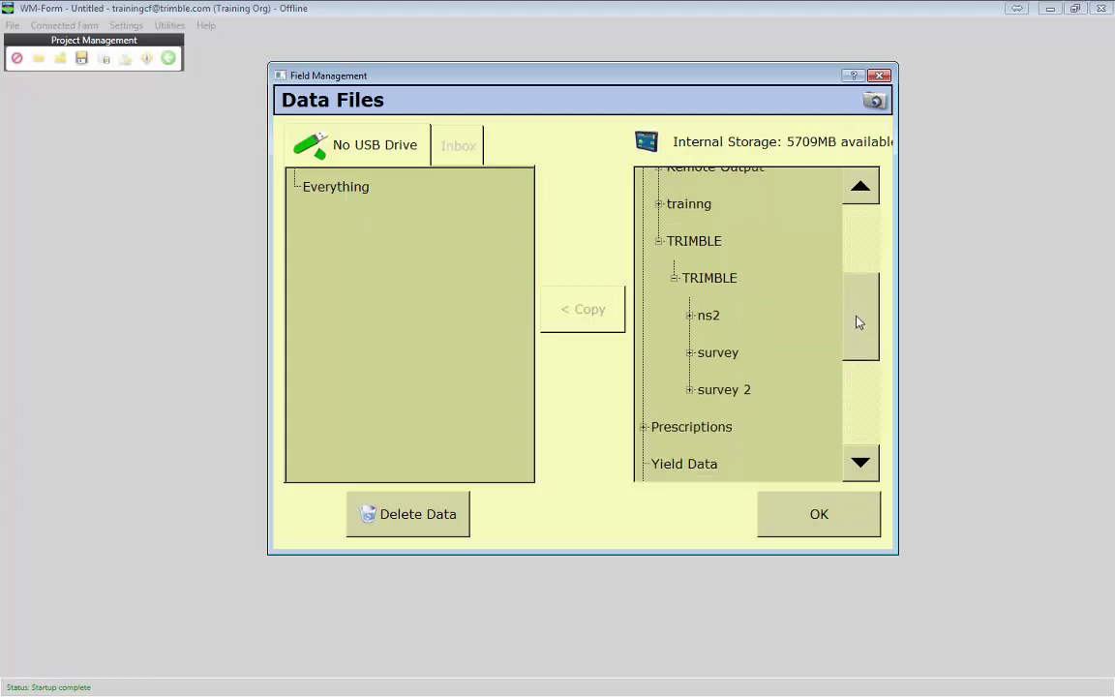
Step: Expand the survey folder, select survey then its parent, and close Data Files
click(690, 352)
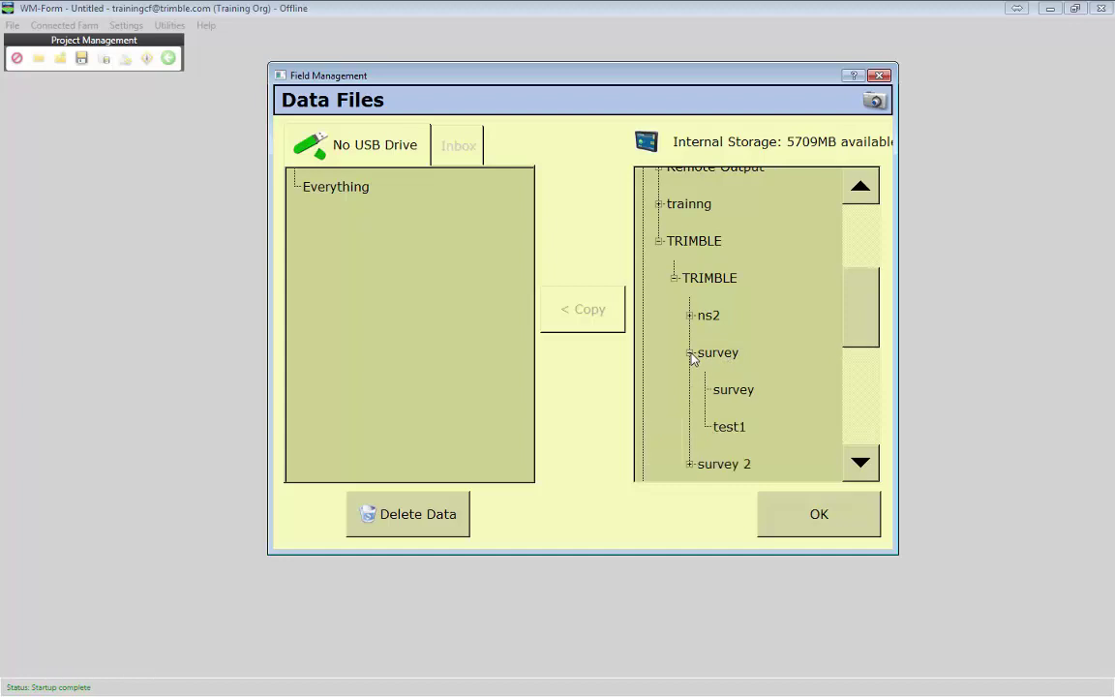
click(732, 391)
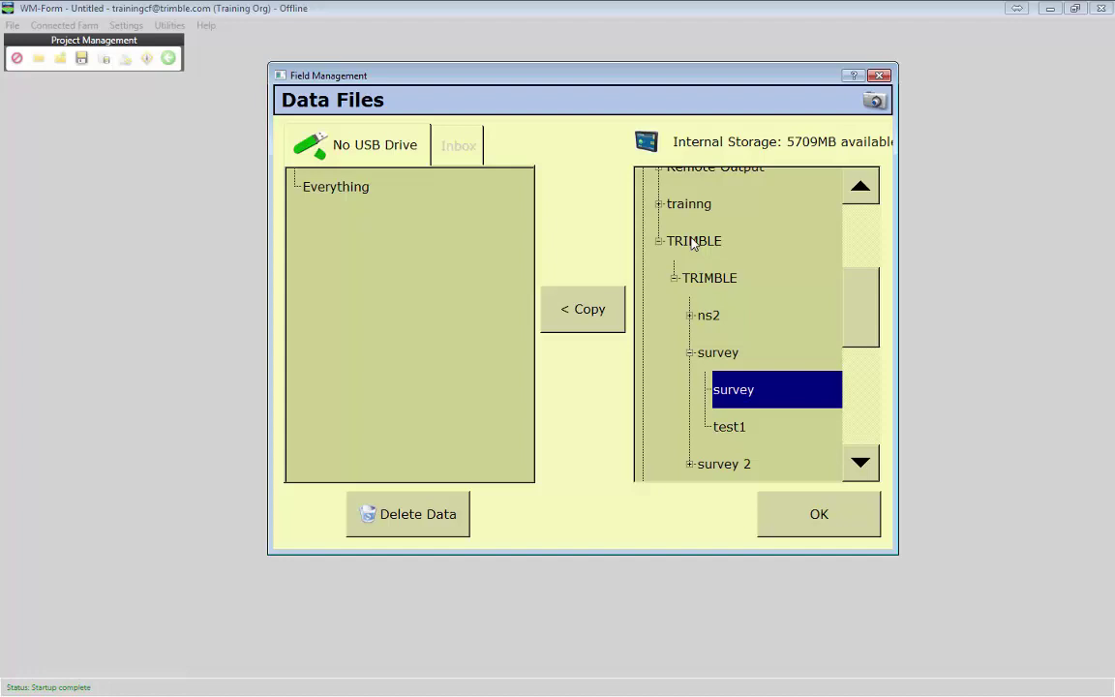
click(715, 354)
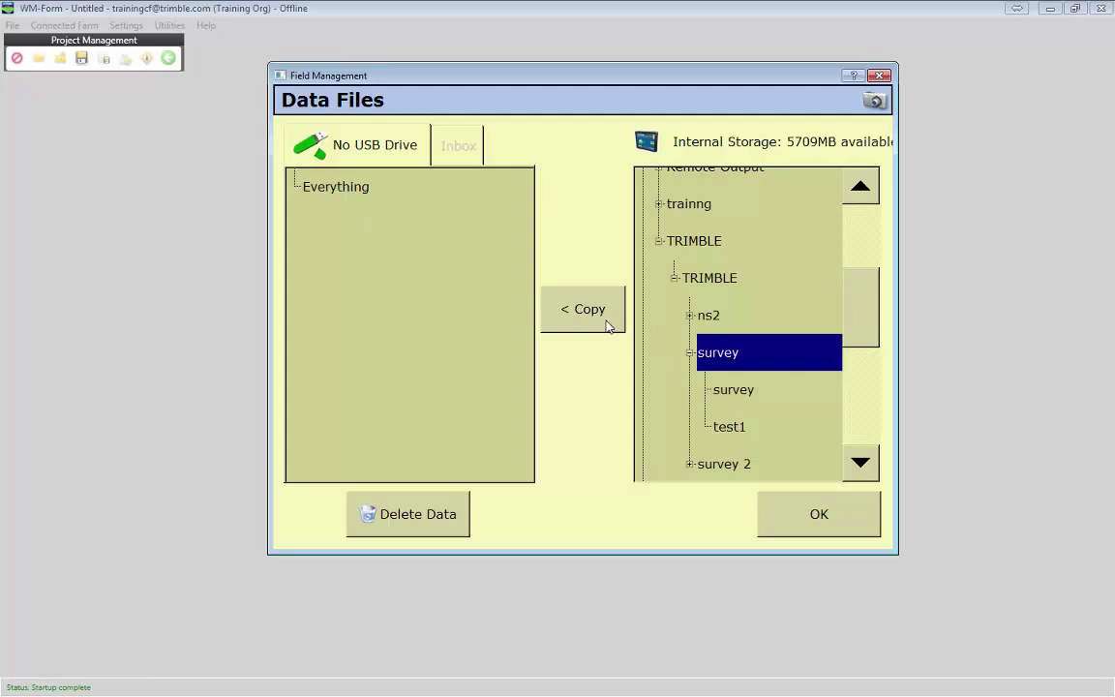
key(Return)
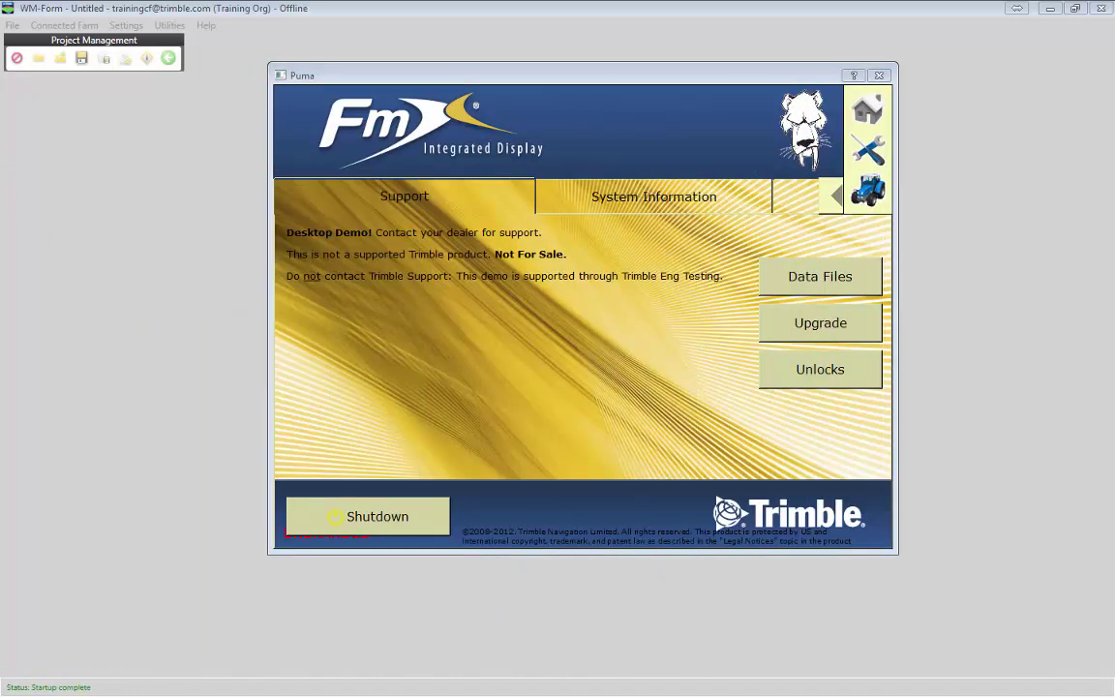
Step: Open AgGPS\Data\TRIMBLE\TRIMBLE\survey on the PKBACK# 001 (F:) drive in Explorer
drag(0, 174, 578, 166)
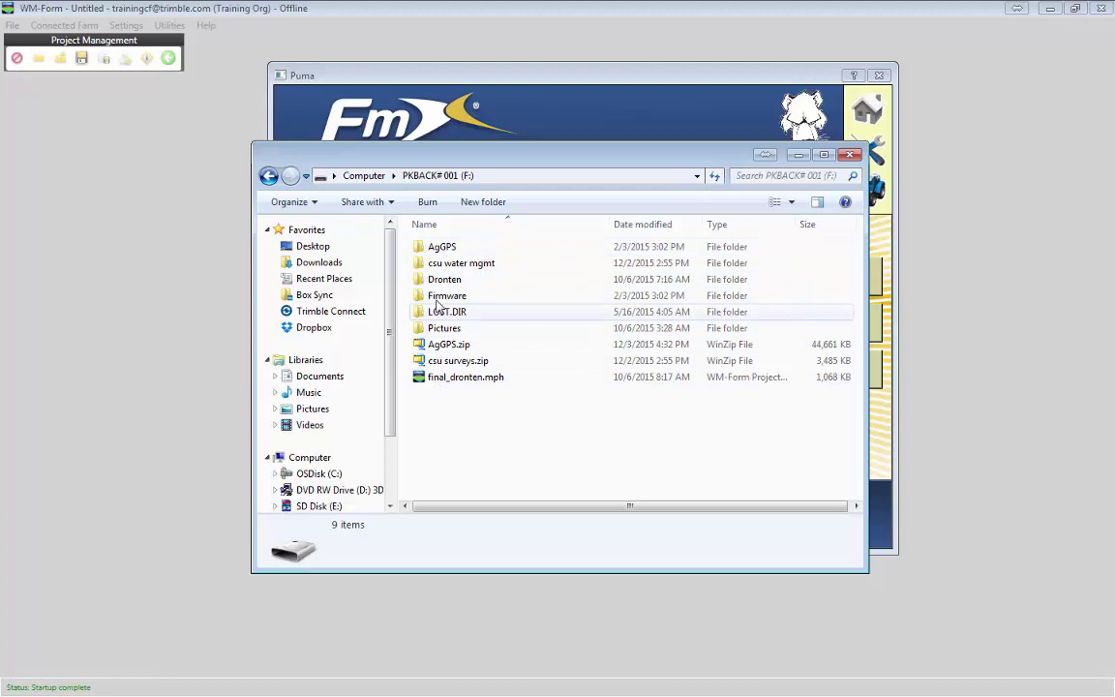
double_click(441, 249)
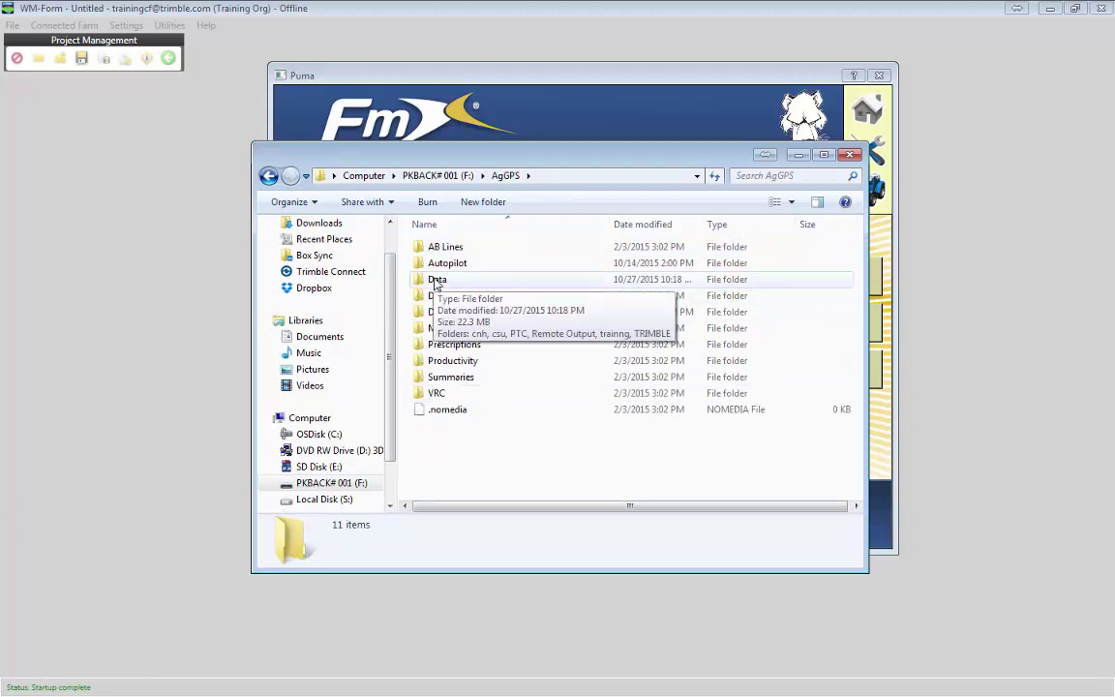
double_click(436, 279)
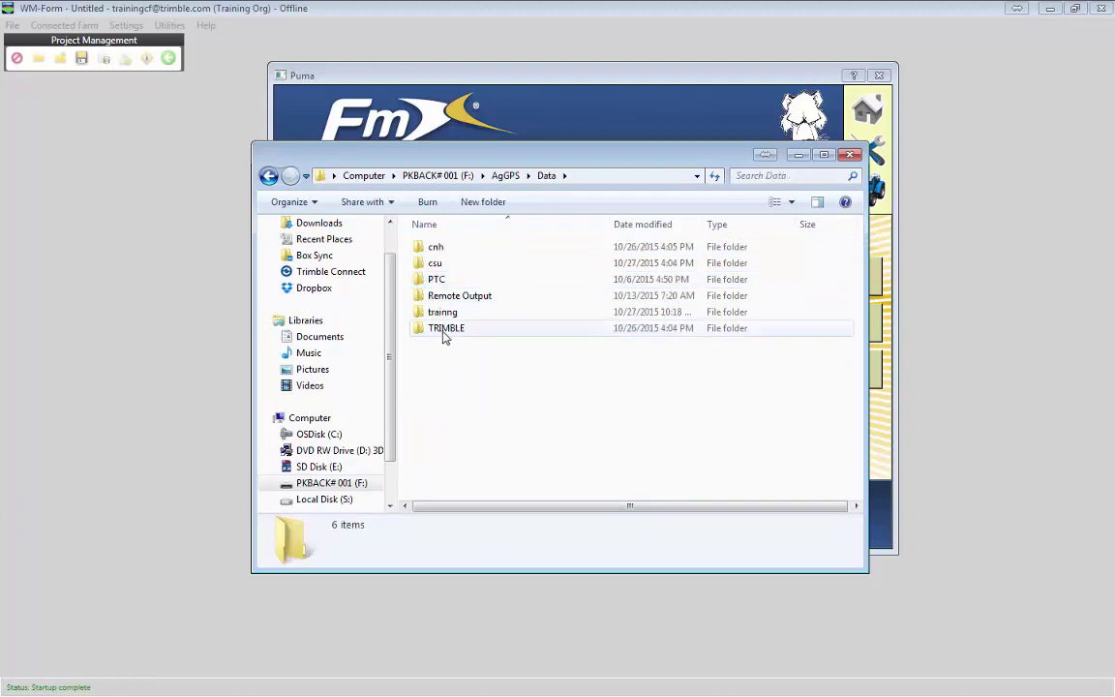
double_click(444, 334)
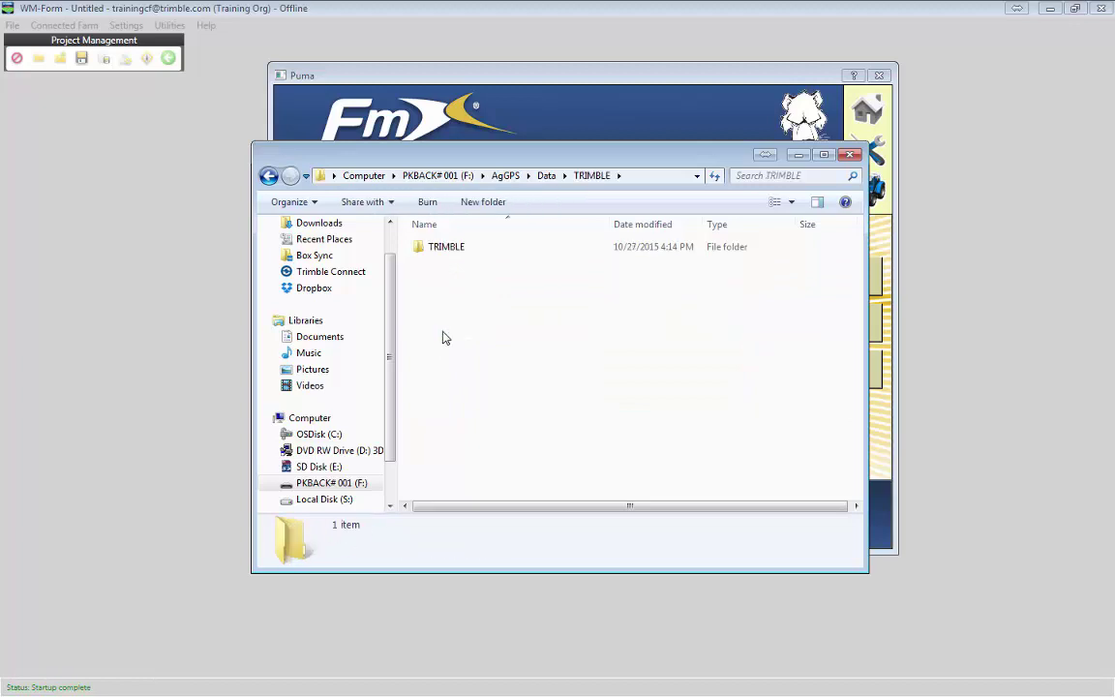
click(436, 249)
double_click(436, 249)
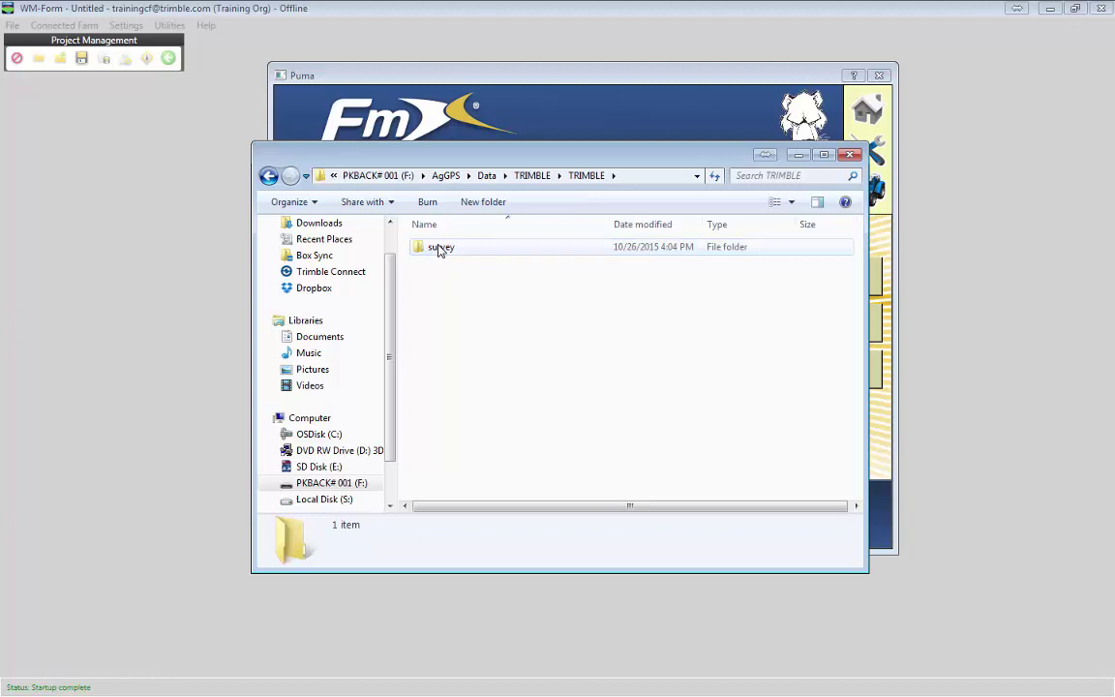
double_click(439, 249)
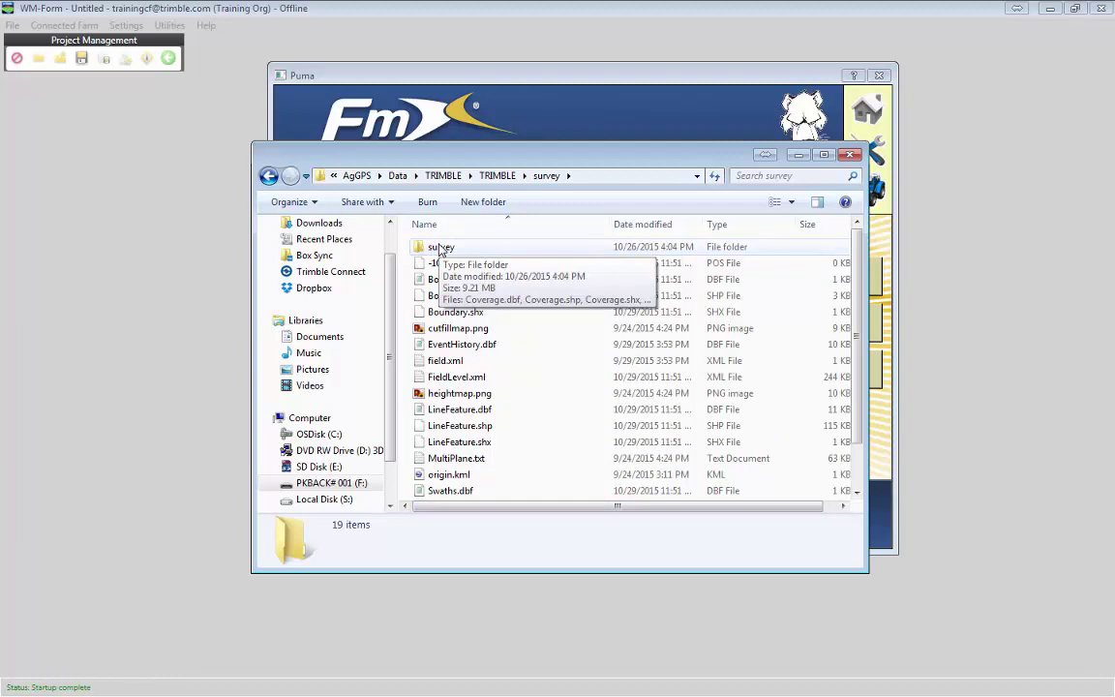
Step: Look inside the survey subfolder, return to the parent survey folder, and move Explorer aside
double_click(441, 249)
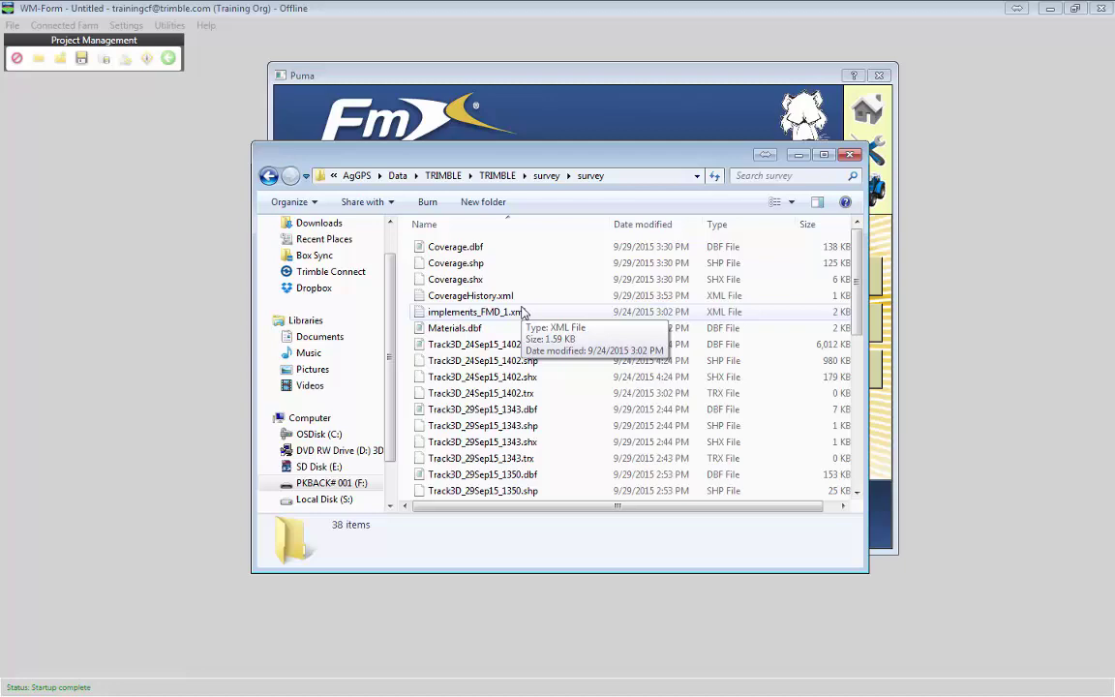
mouse_move(854, 271)
mouse_down()
mouse_move(854, 359)
mouse_move(854, 271)
mouse_up()
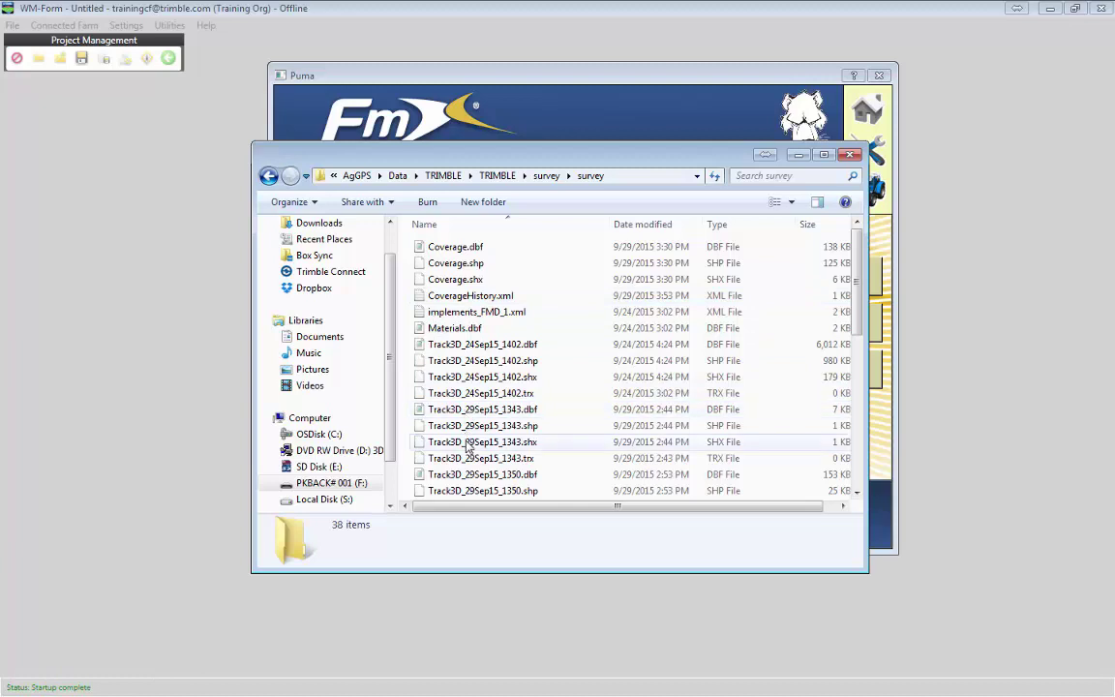
click(269, 177)
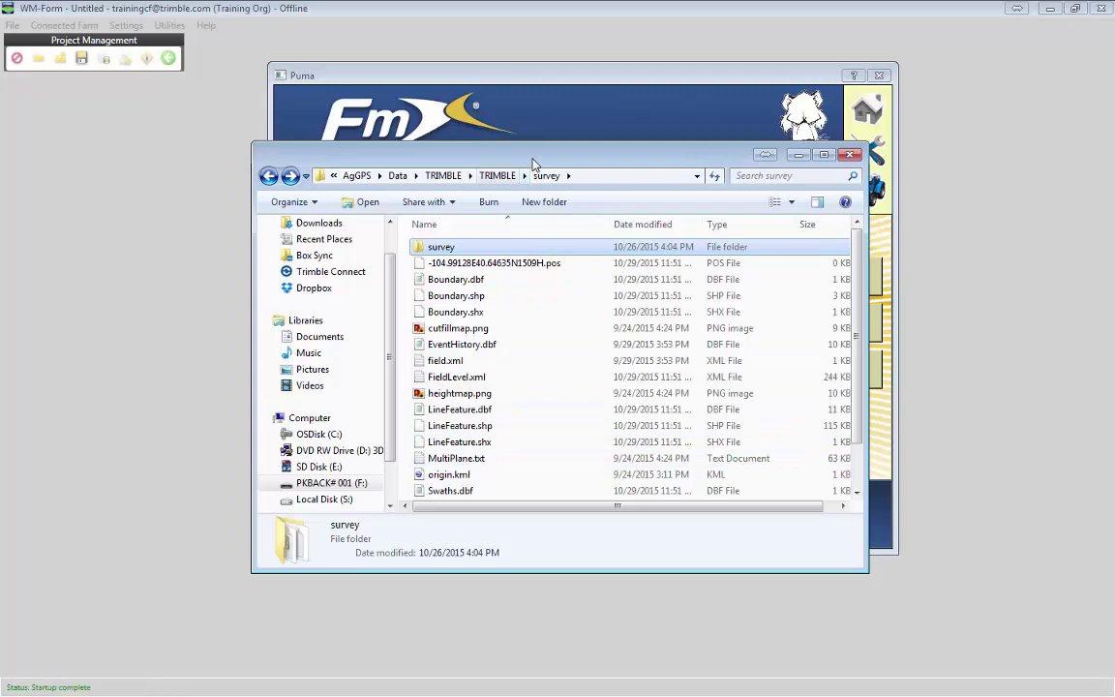
drag(460, 158, 0, 228)
Step: Close Explorer, move the simulator aside, and open the wizard's file browse dialog
click(109, 223)
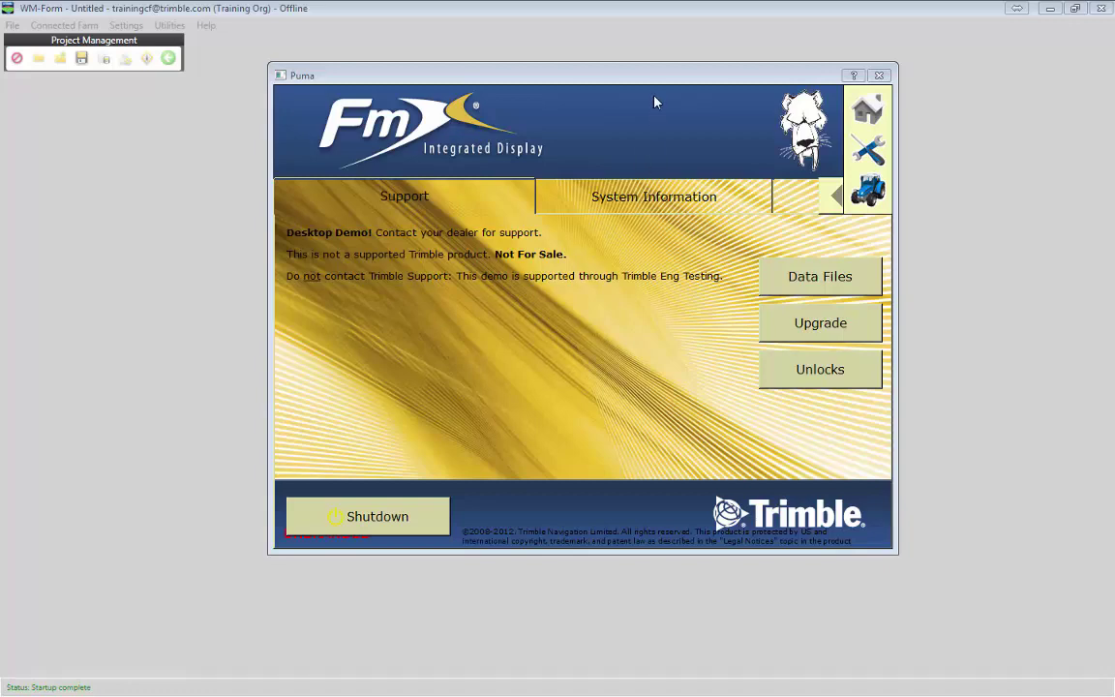
drag(654, 102, 0, 117)
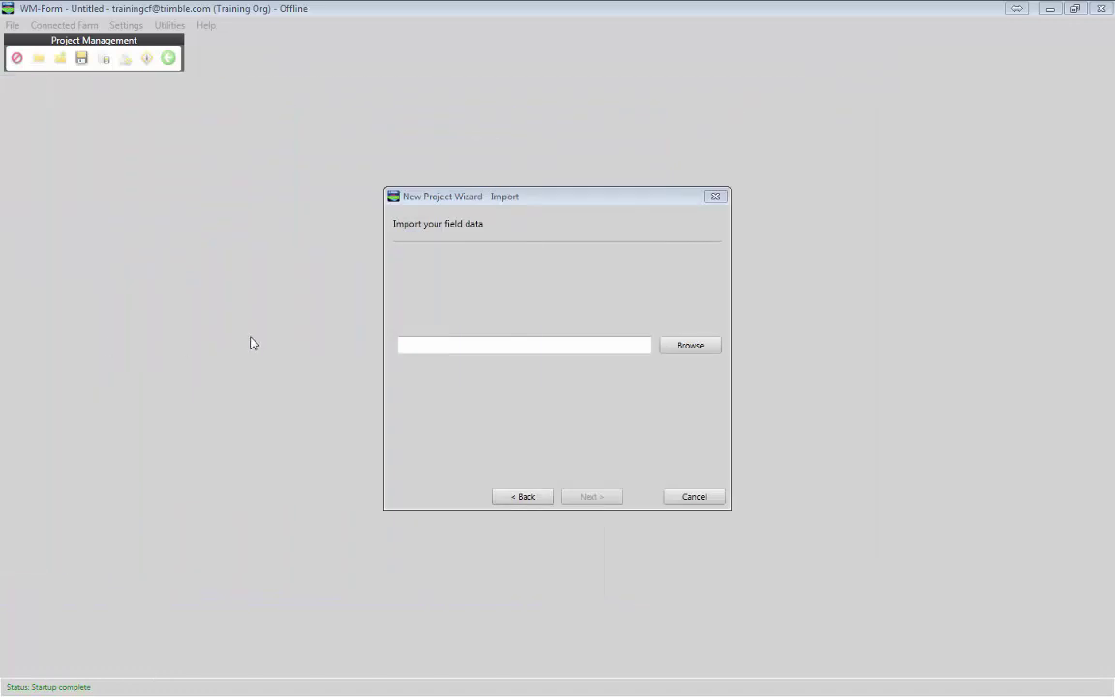
click(691, 351)
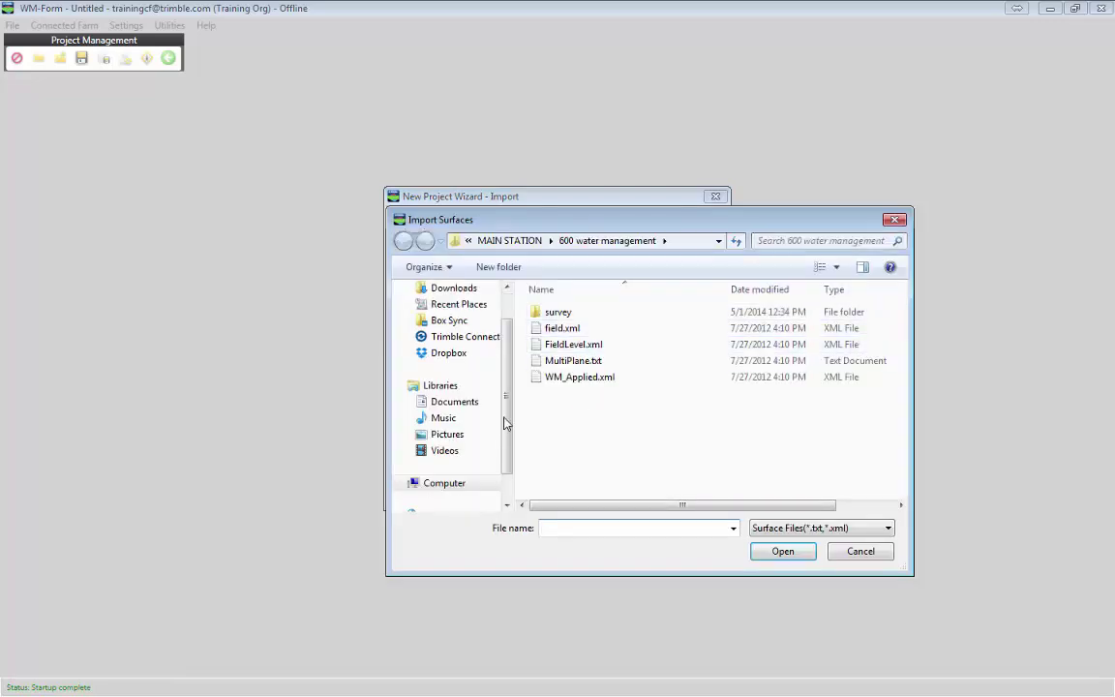
scroll(502, 418, down, 1)
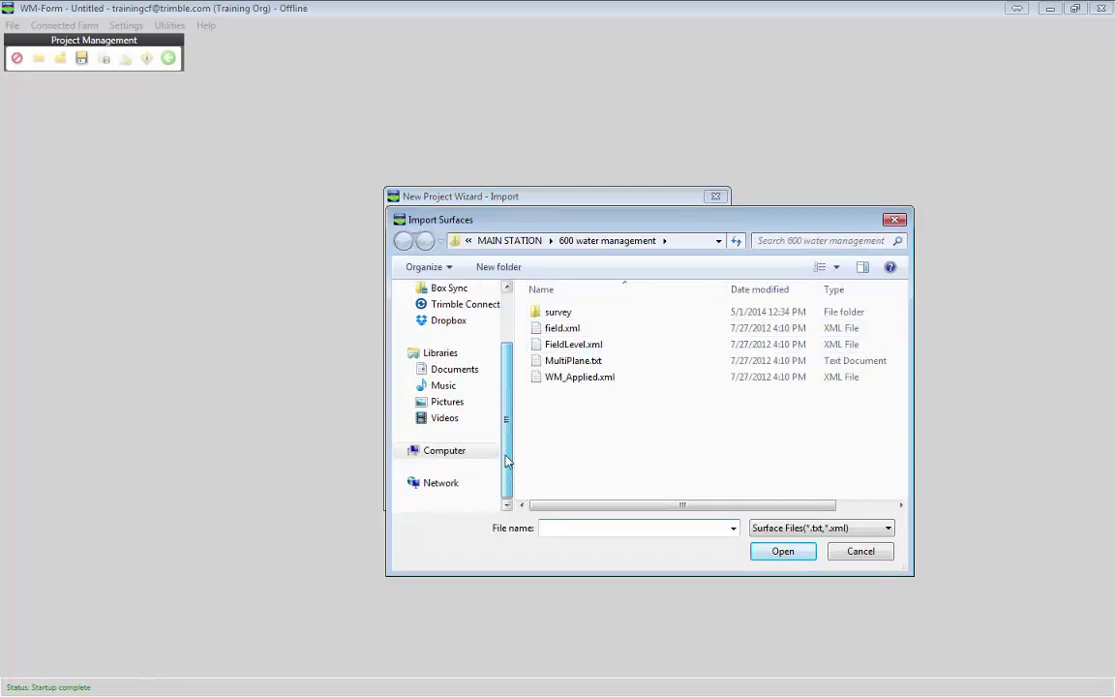
Step: Navigate to PKBACK# 001 (F:) > AgGPS > Data > TRIMBLE > TRIMBLE
click(404, 452)
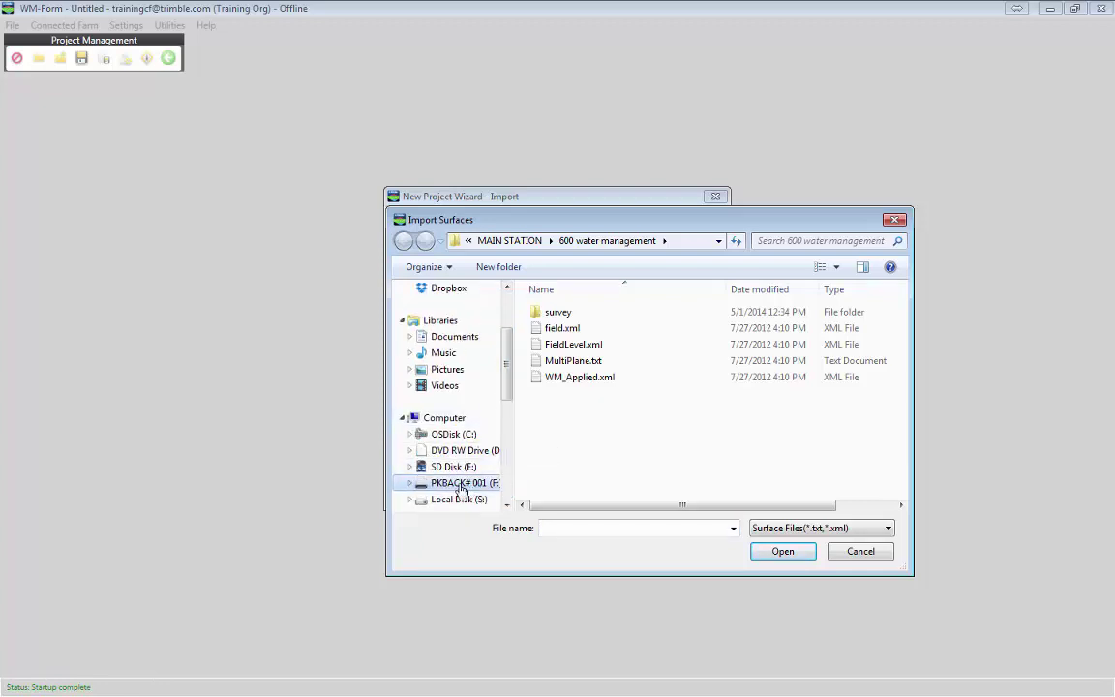
click(448, 483)
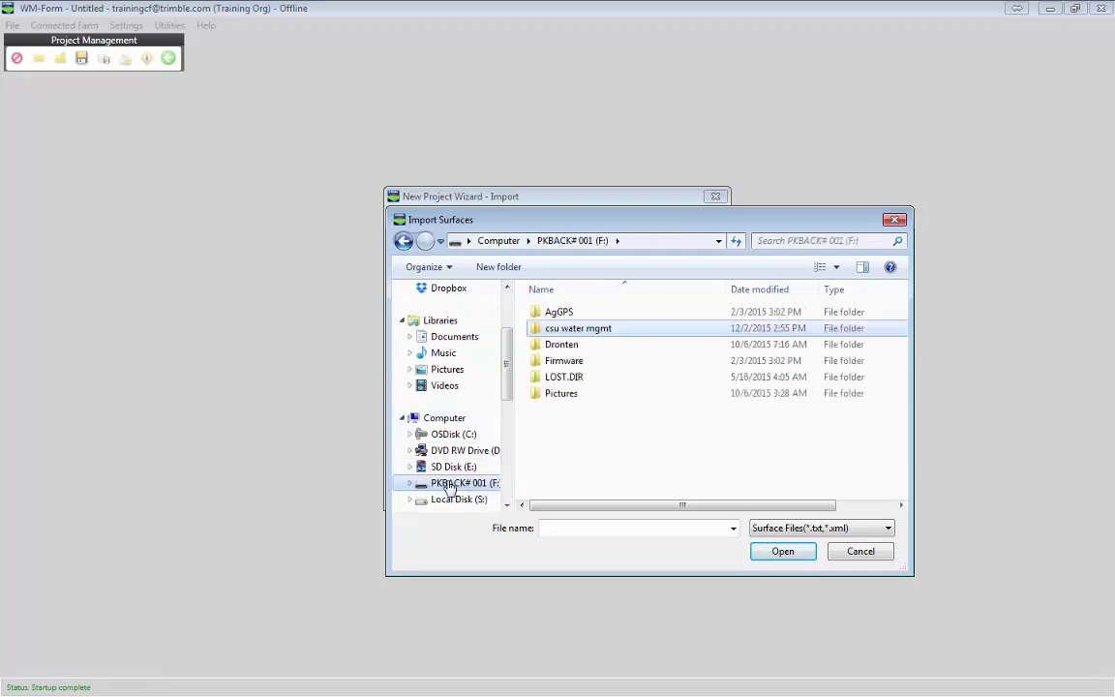
double_click(561, 314)
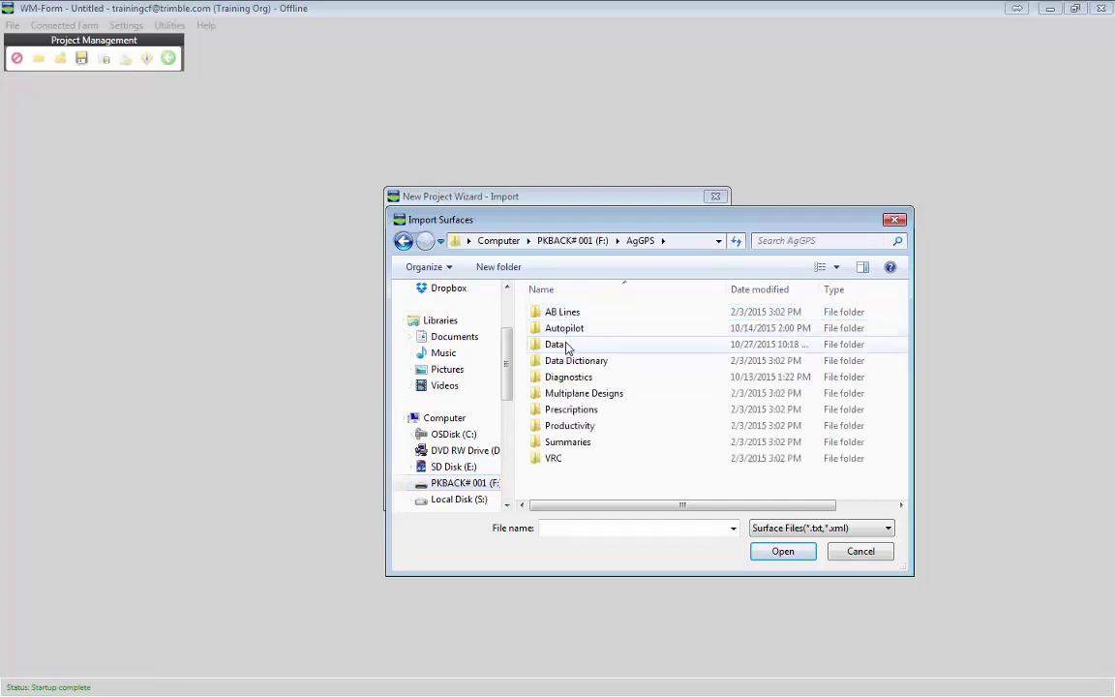
double_click(555, 345)
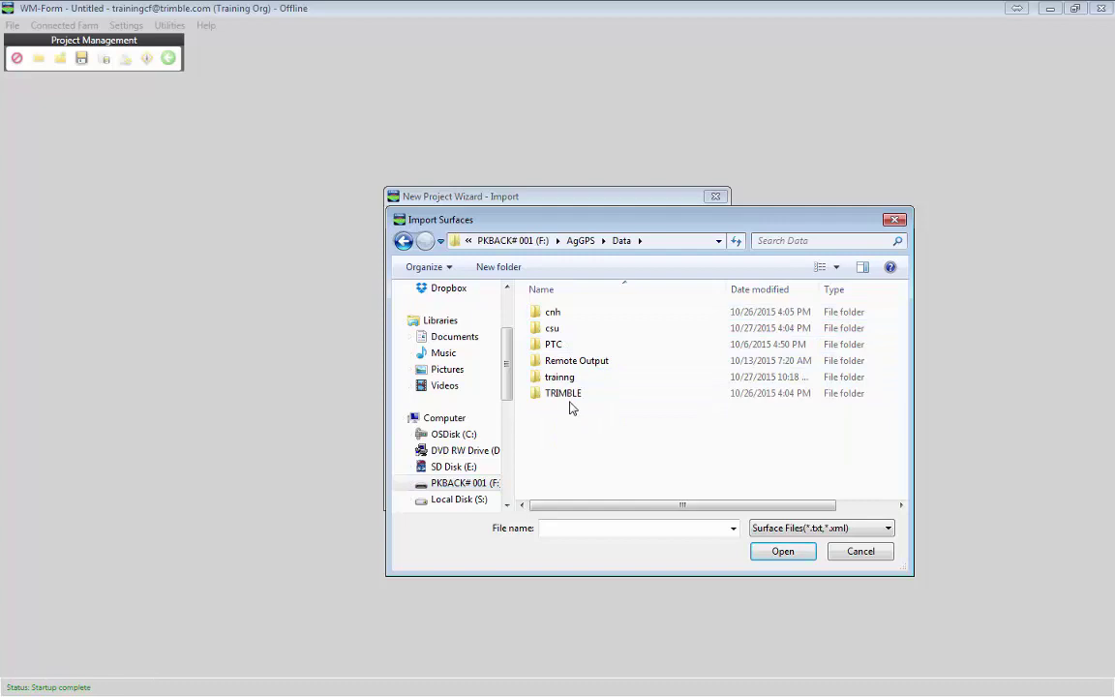
double_click(566, 395)
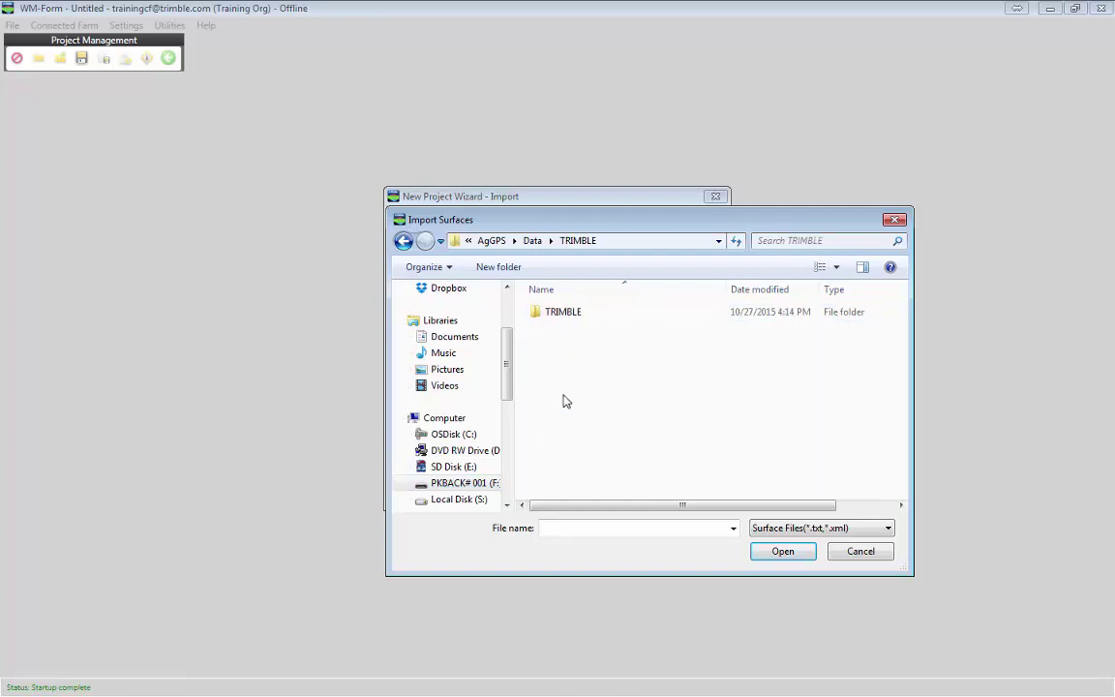
double_click(566, 314)
Step: Choose MultiPlane.txt from the survey folder as the import file
double_click(561, 316)
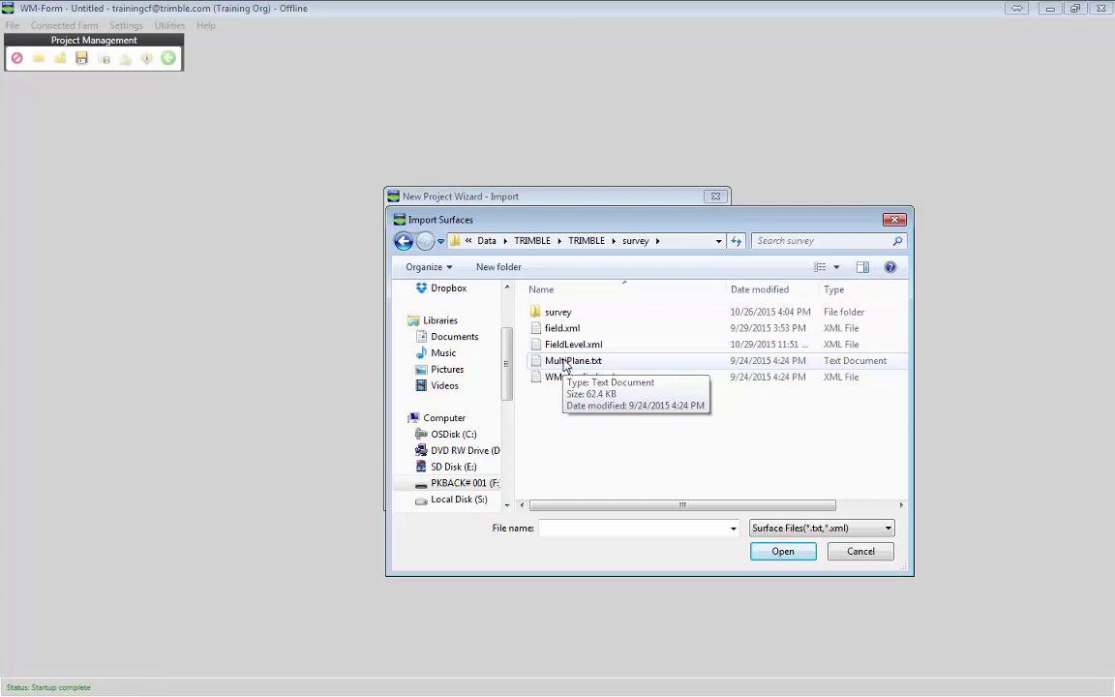
click(565, 362)
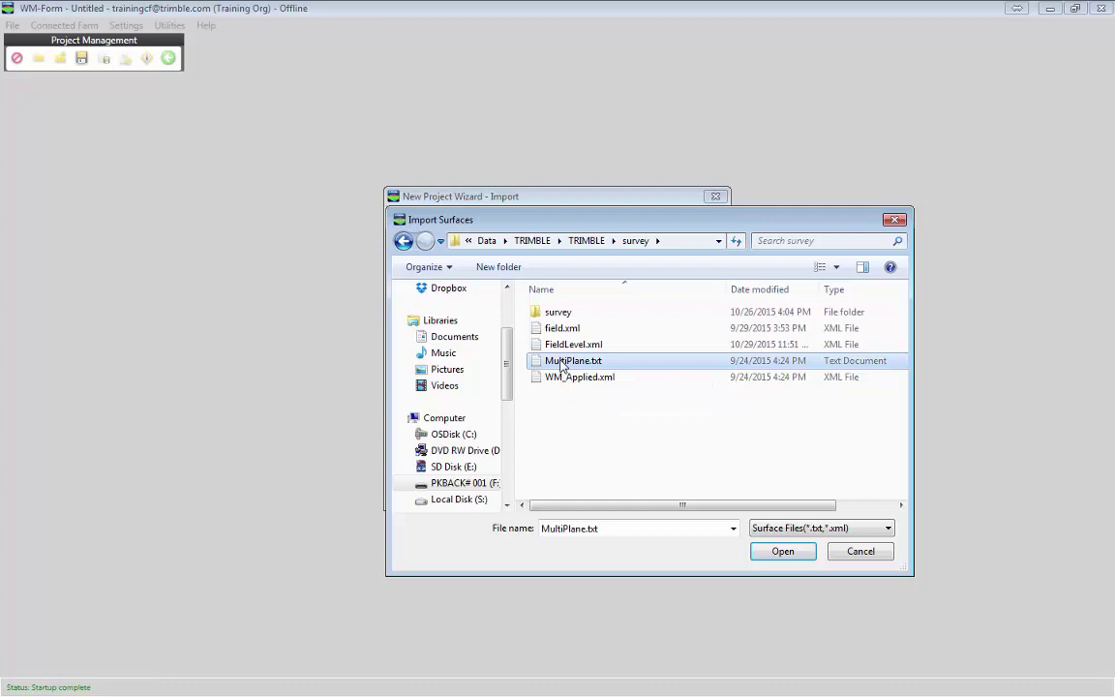
click(767, 554)
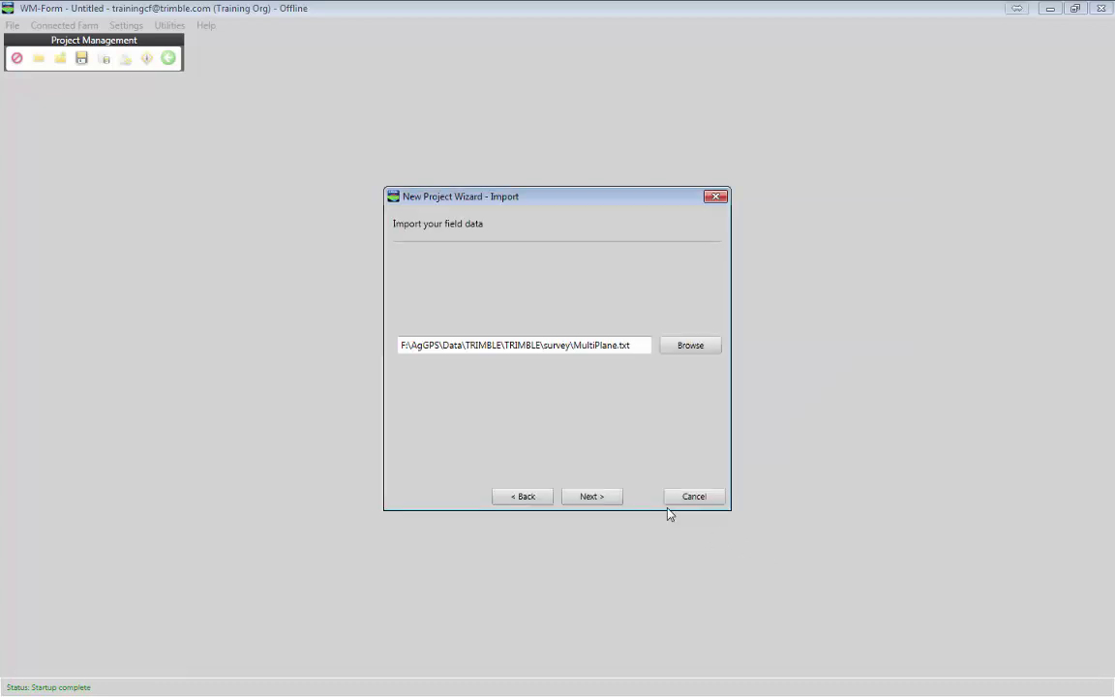
Step: Advance to Multiplane Settings with point IDs, meters and X,Y,Z coordinates
click(592, 496)
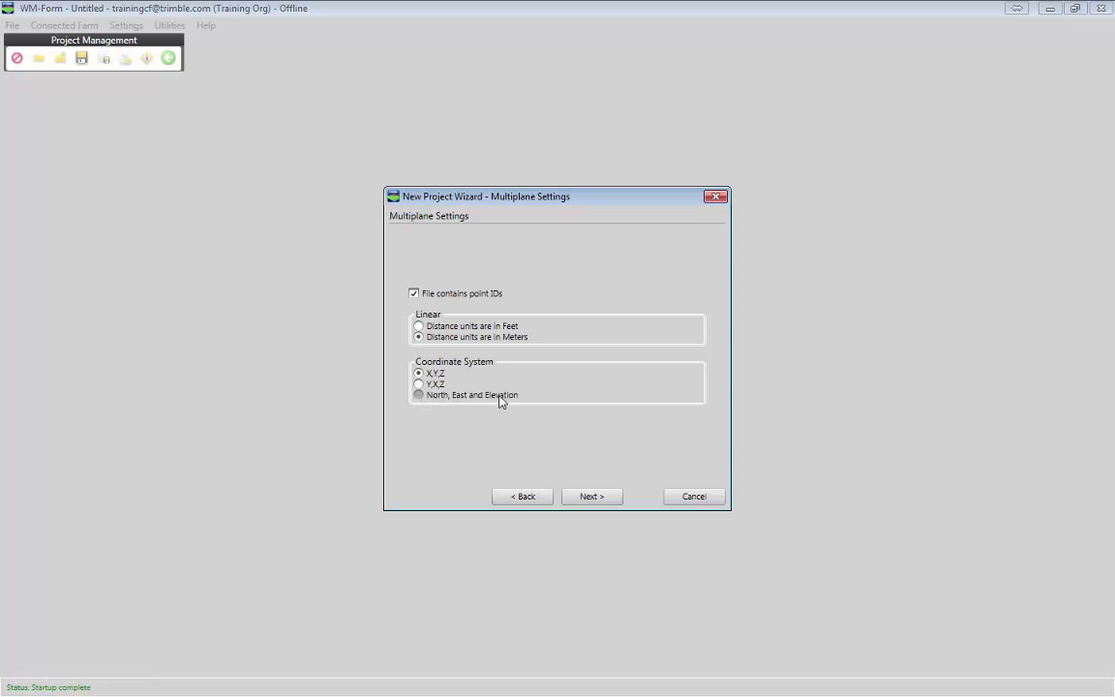
Step: Load MultiPlane.txt and reach the Design Type page with Land Leveling checked
click(603, 496)
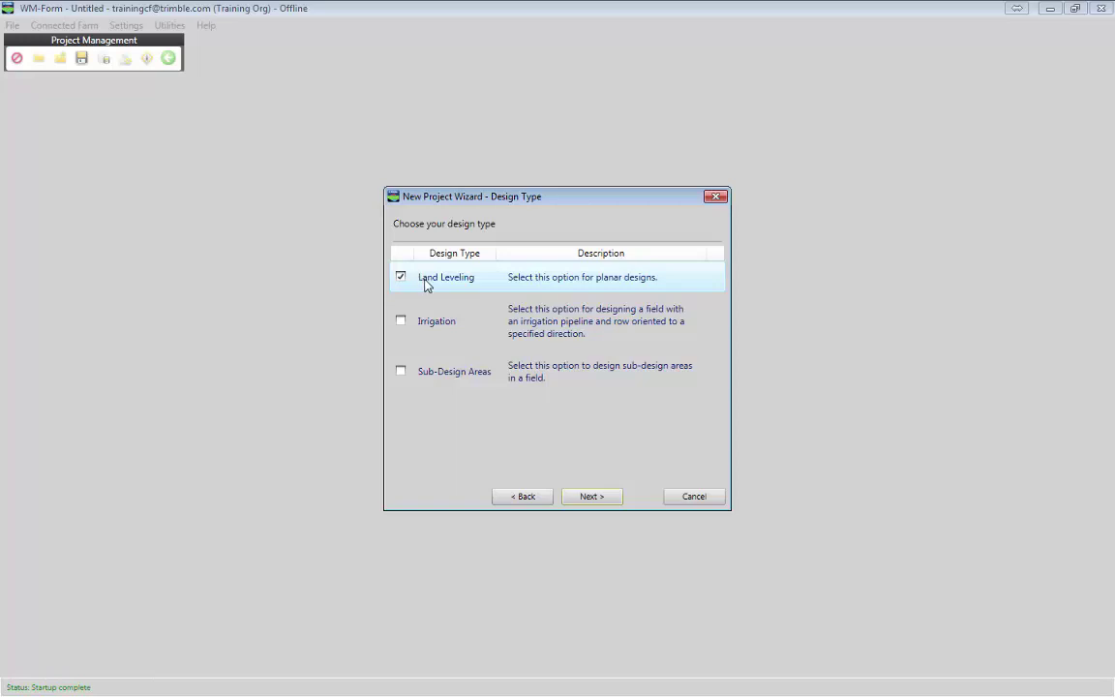
Step: Keep Land Leveling, rename both project and field to 600, and finish the wizard
click(581, 498)
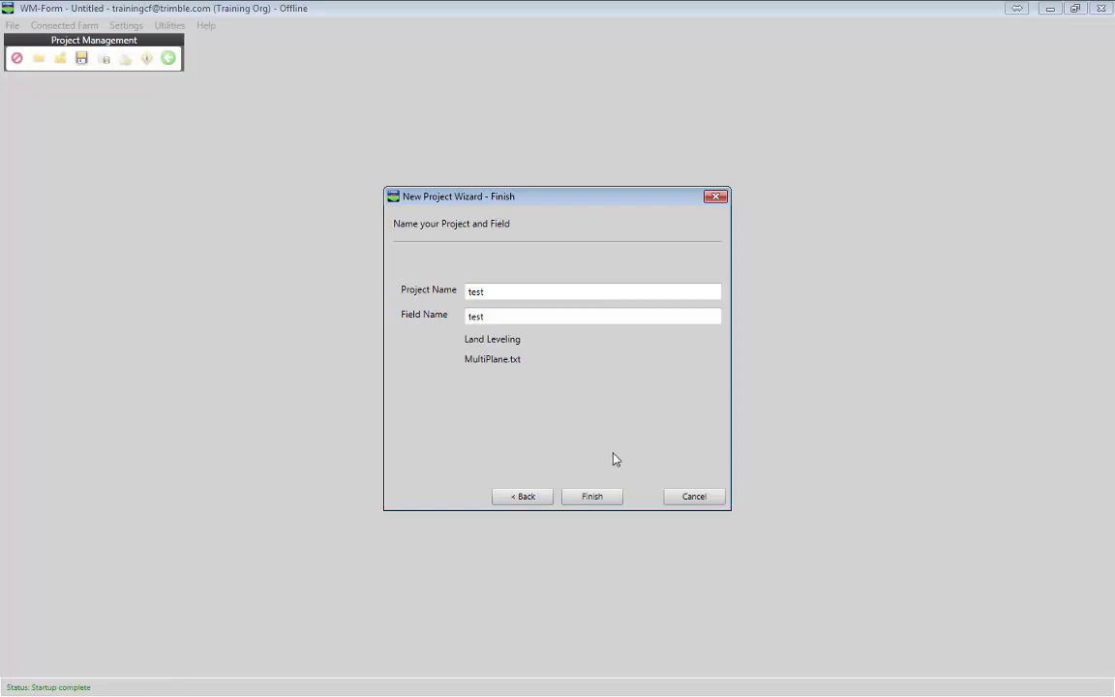
click(474, 291)
double_click(474, 291)
text(600)
key(Tab)
text(600)
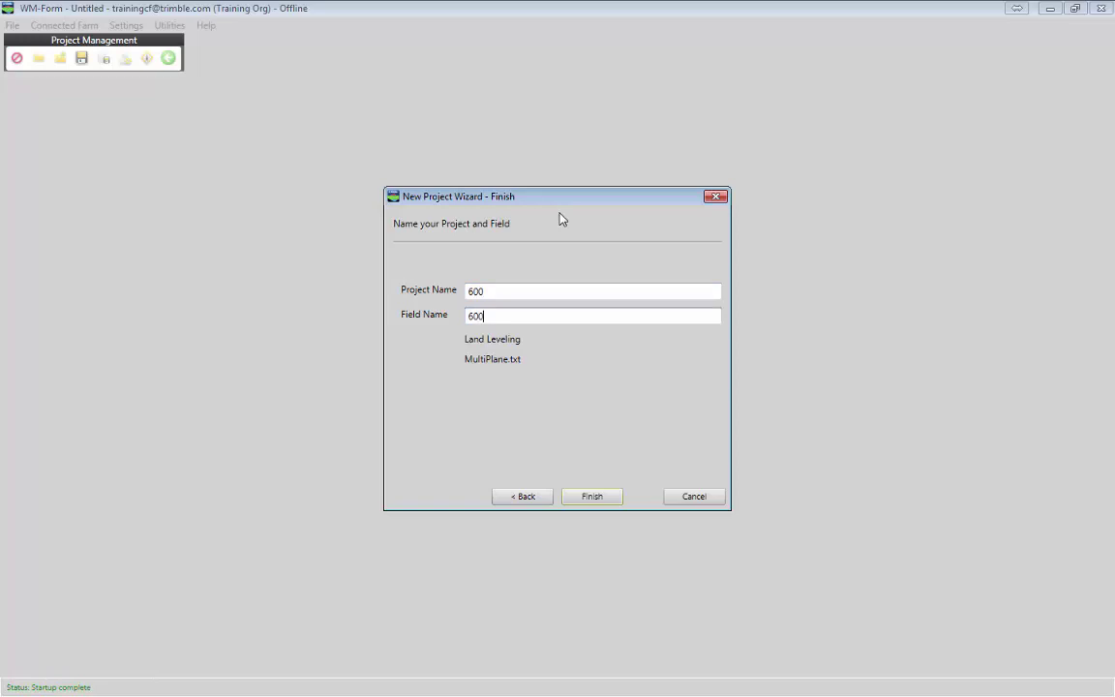
click(593, 498)
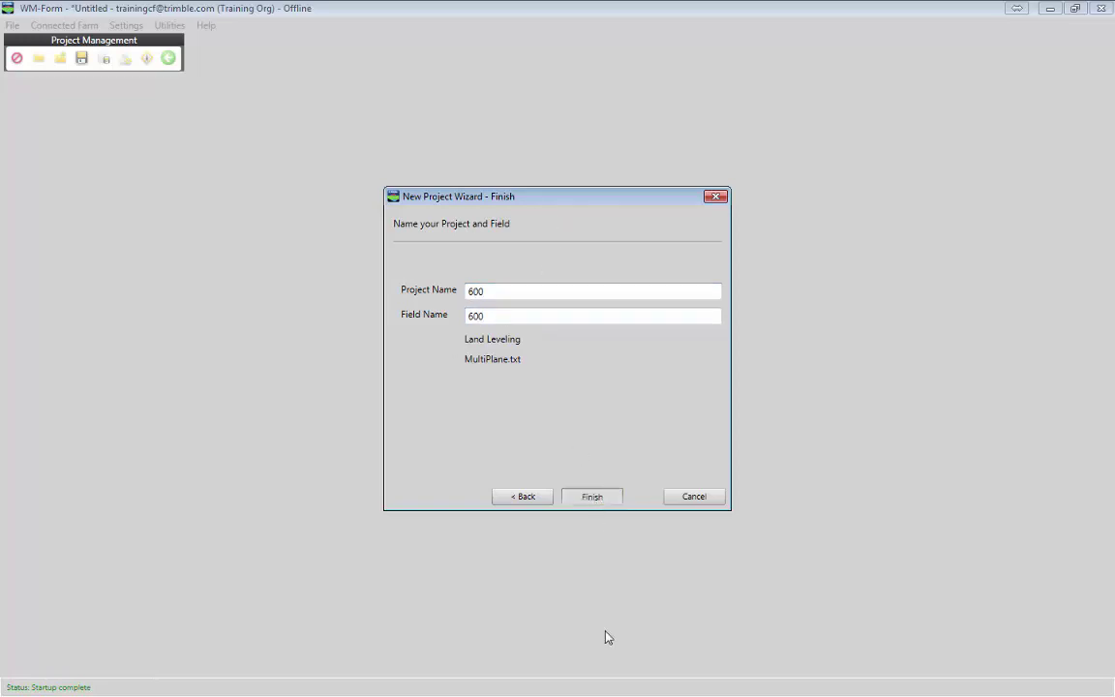